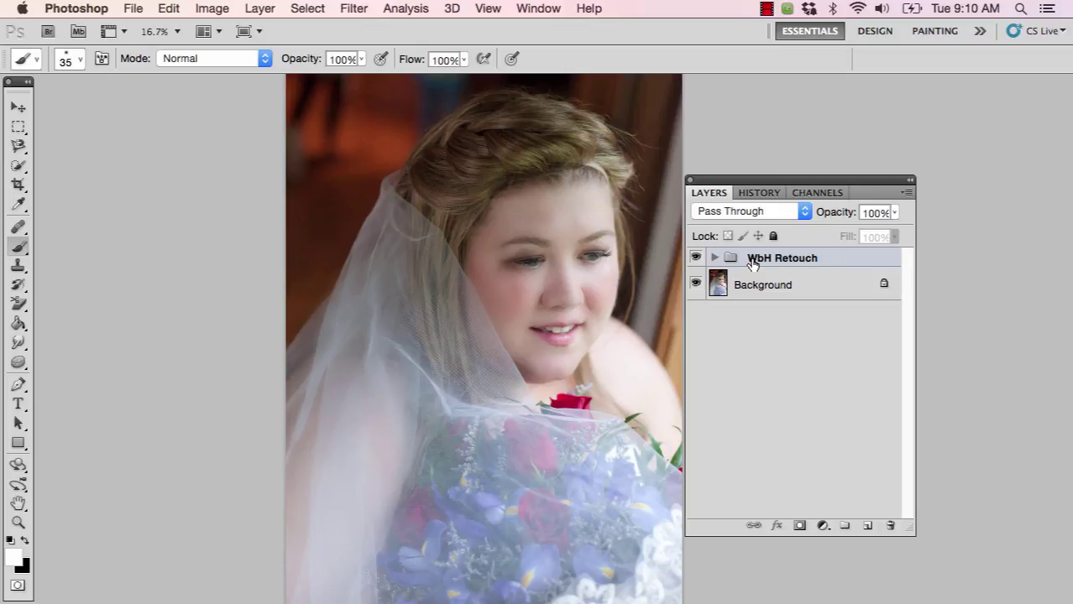
Zoom in on the bride's face and hair, then toggle the WbH Retouch group off and on to compare
key(super+minus)
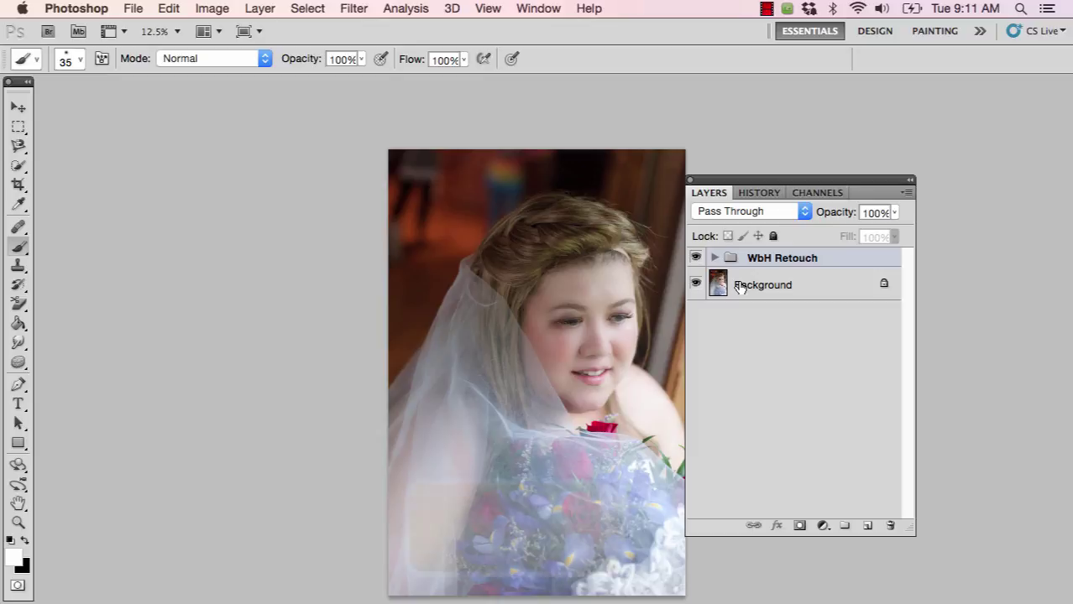
key(super+plus)
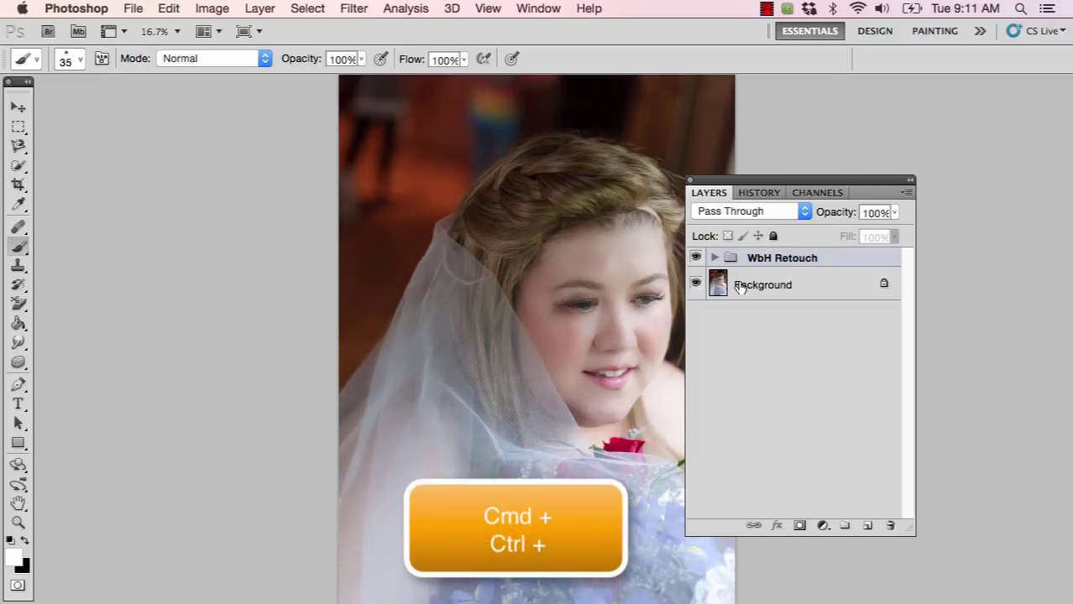
key(super+plus)
click(520, 275)
drag(520, 276, 354, 314)
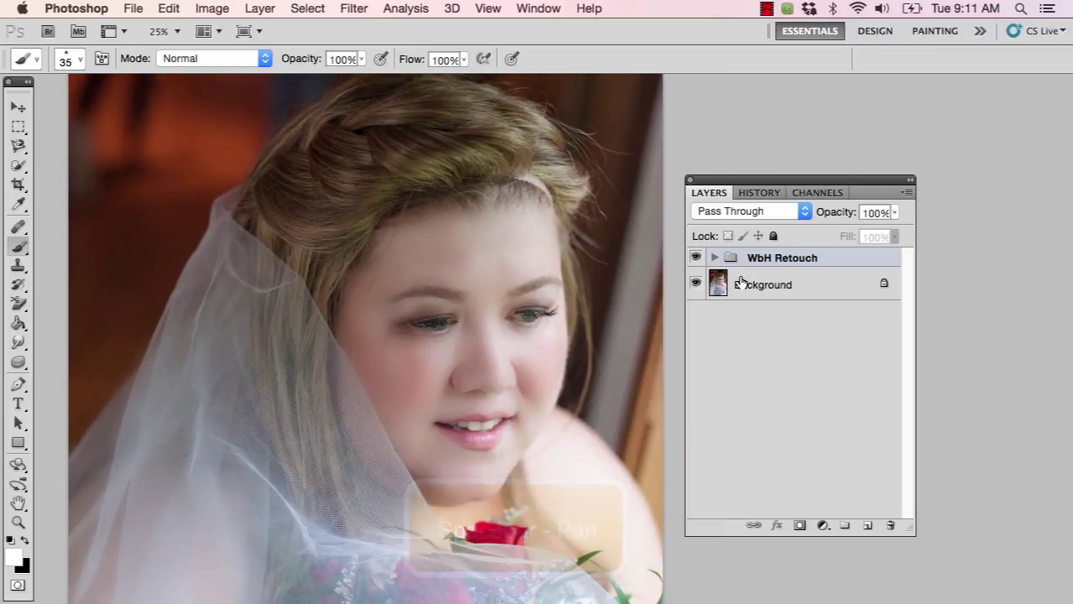
click(695, 259)
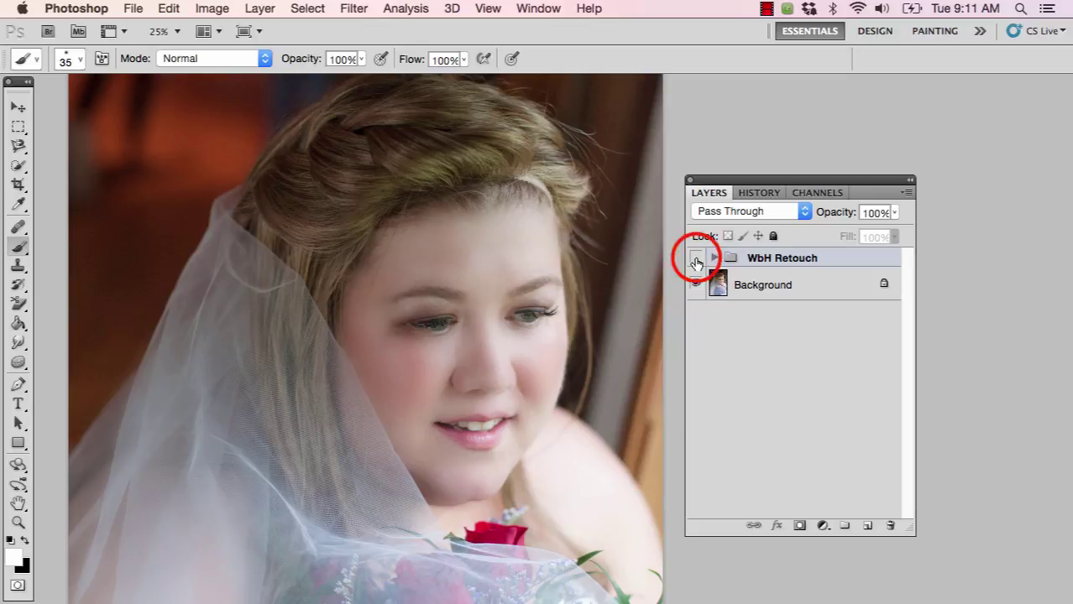
click(695, 259)
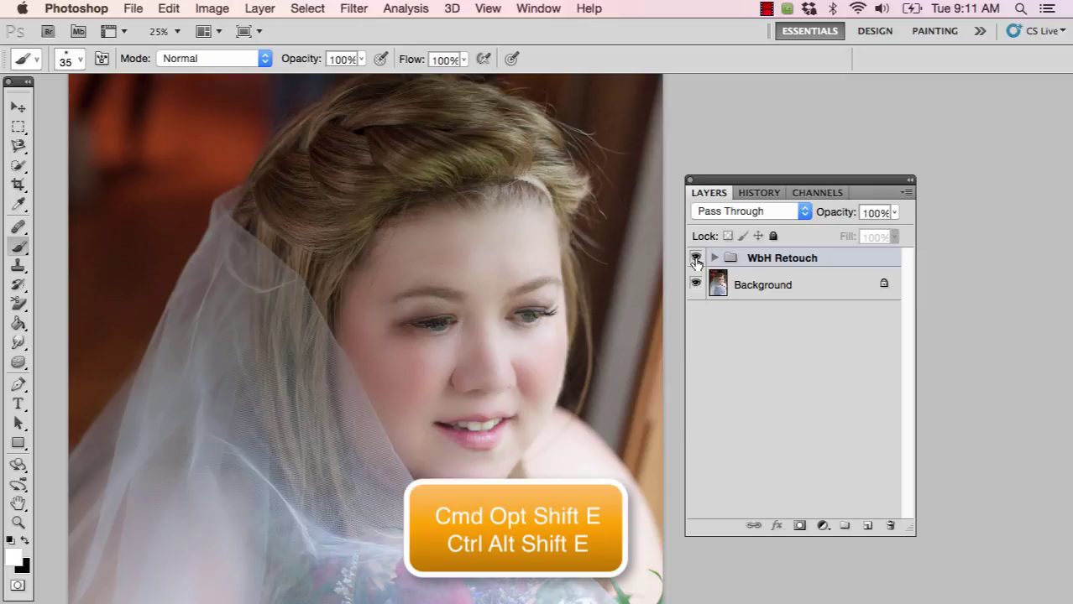
Stamp all visible layers into a new Layer 1 with Cmd+Opt+Shift+E
key(super+alt+shift+e)
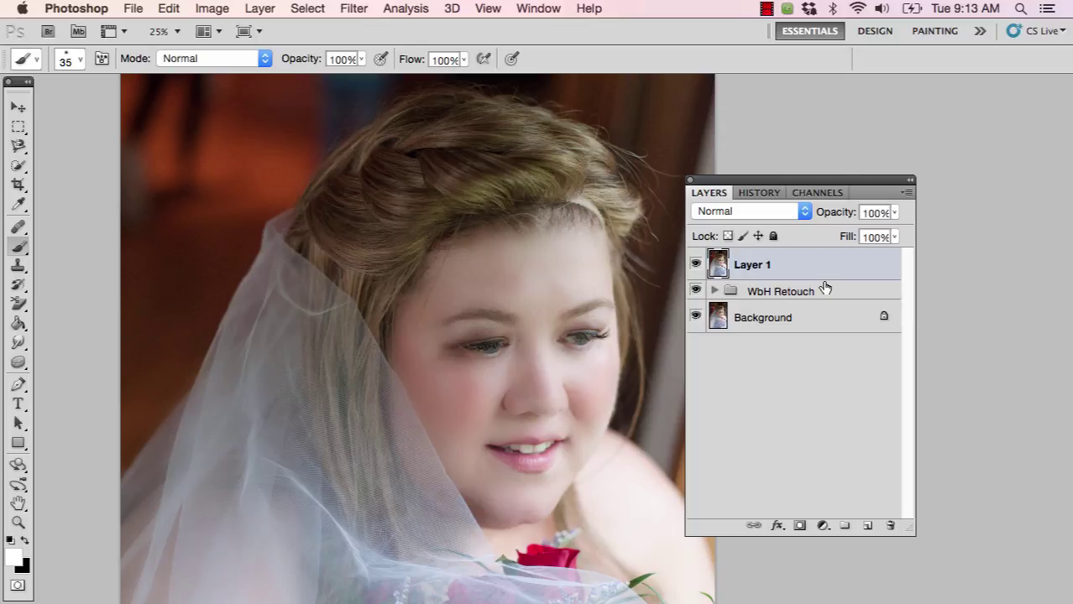
Show rulers and drag two horizontal guides across the hair, one near the hairline and one at the crown
key(super+r)
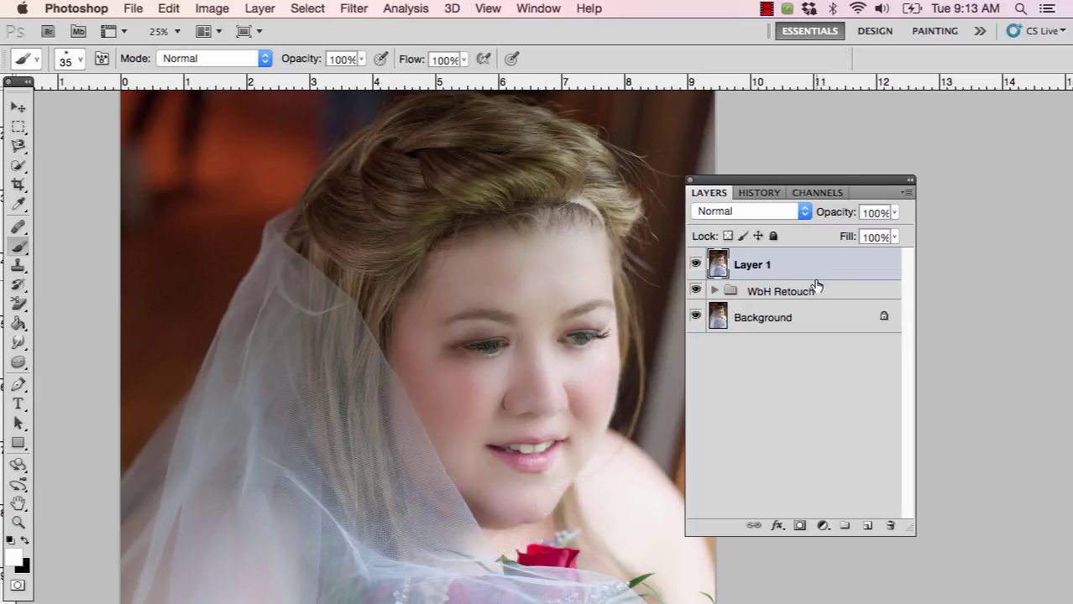
key(v)
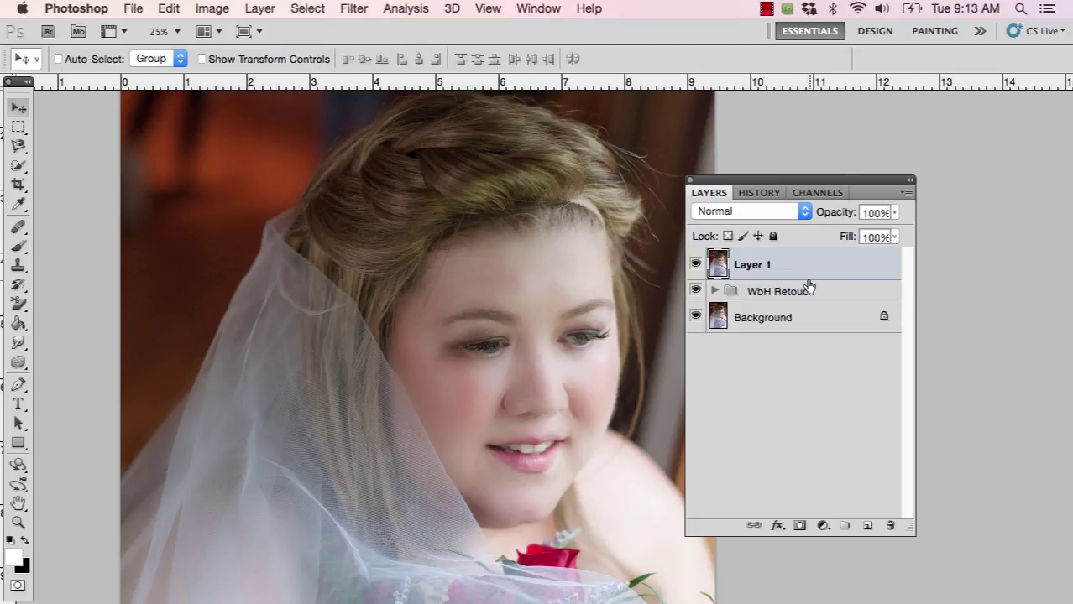
drag(467, 86, 480, 242)
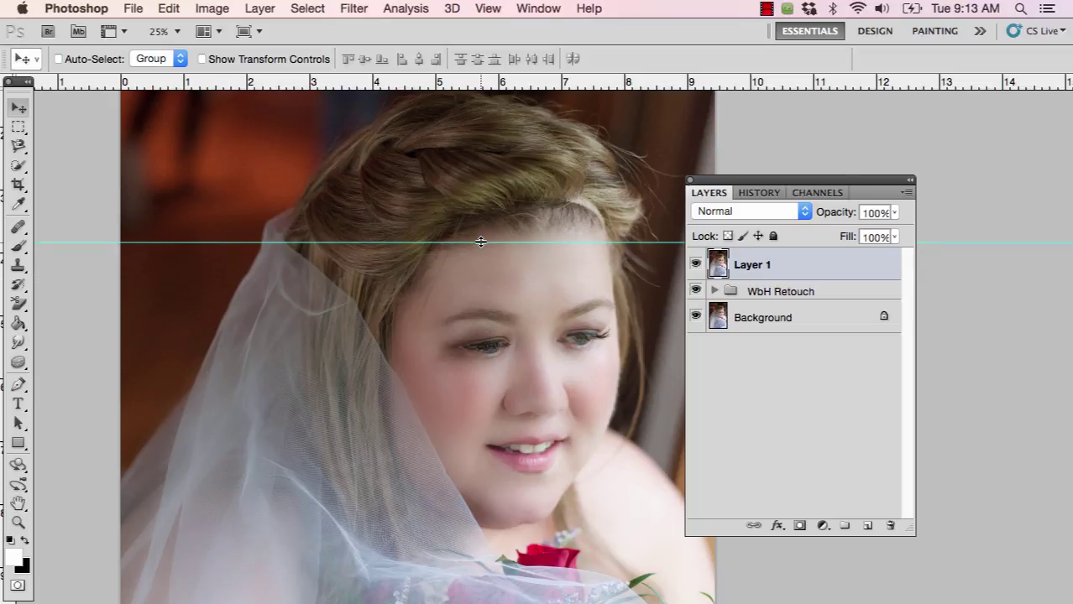
mouse_move(495, 81)
mouse_down()
mouse_move(479, 80)
mouse_move(500, 206)
mouse_move(497, 192)
mouse_up()
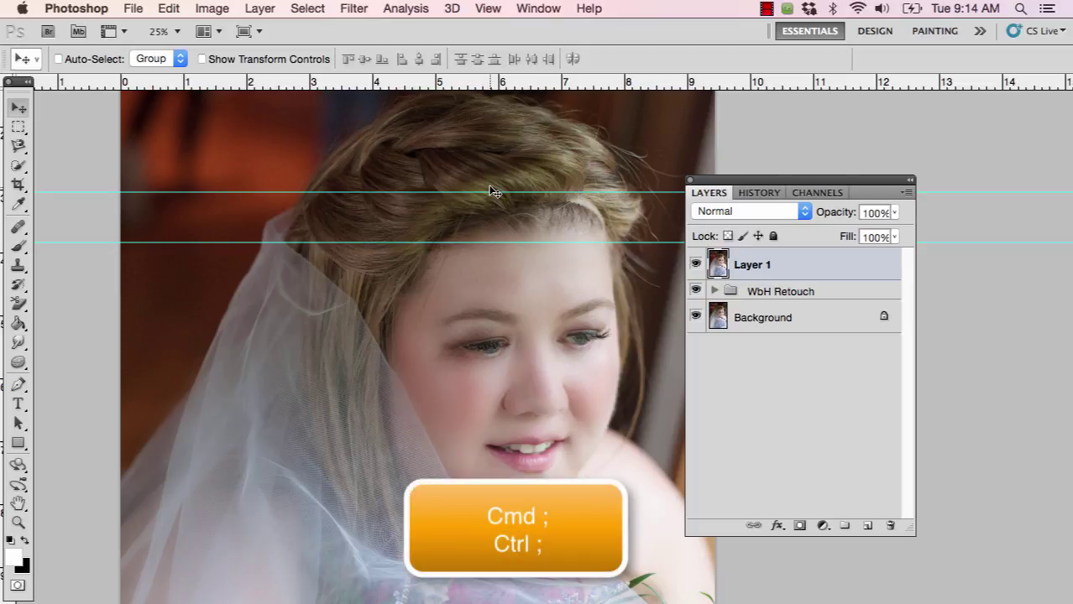
Toggle the guides off and on, then nudge Layer 1 down with Shift+Down
key(super+semicolon)
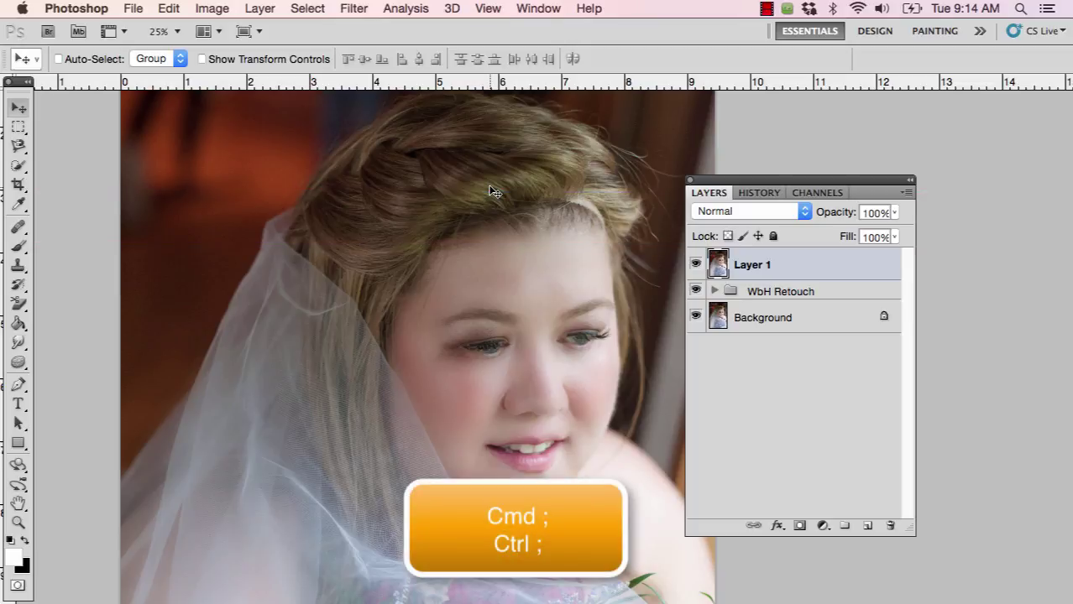
key(super+semicolon)
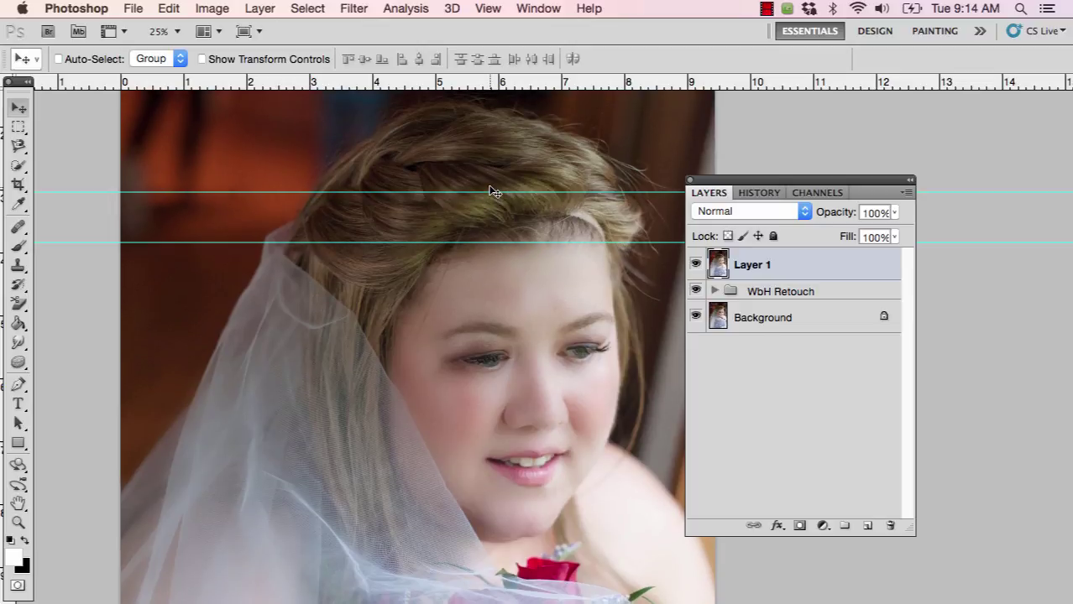
key(shift+Down)
key(shift+Down)
key(shift+Down)
key(shift+Down)
key(shift+Down)
key(shift+Down)
key(shift+Down)
key(shift+Down)
key(shift+Down)
key(shift+Down)
key(shift+Down)
key(shift+Down)
key(shift+Down)
key(shift+Down)
key(shift+Down)
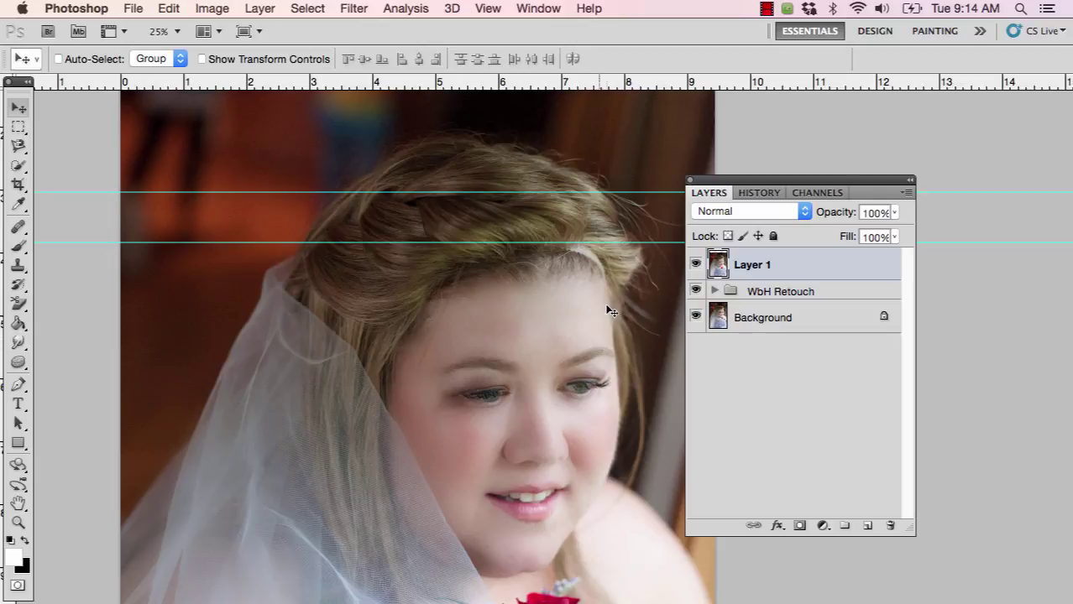
Add a layer mask to Layer 1 and invert it to black so the original portrait shows
click(801, 527)
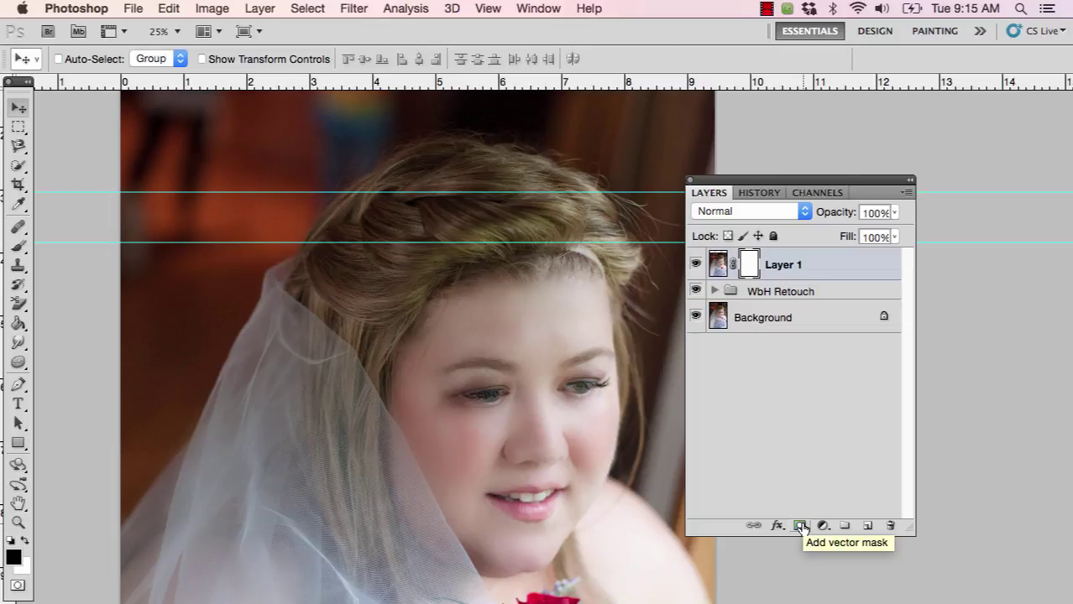
key(ctrl+i)
key(x)
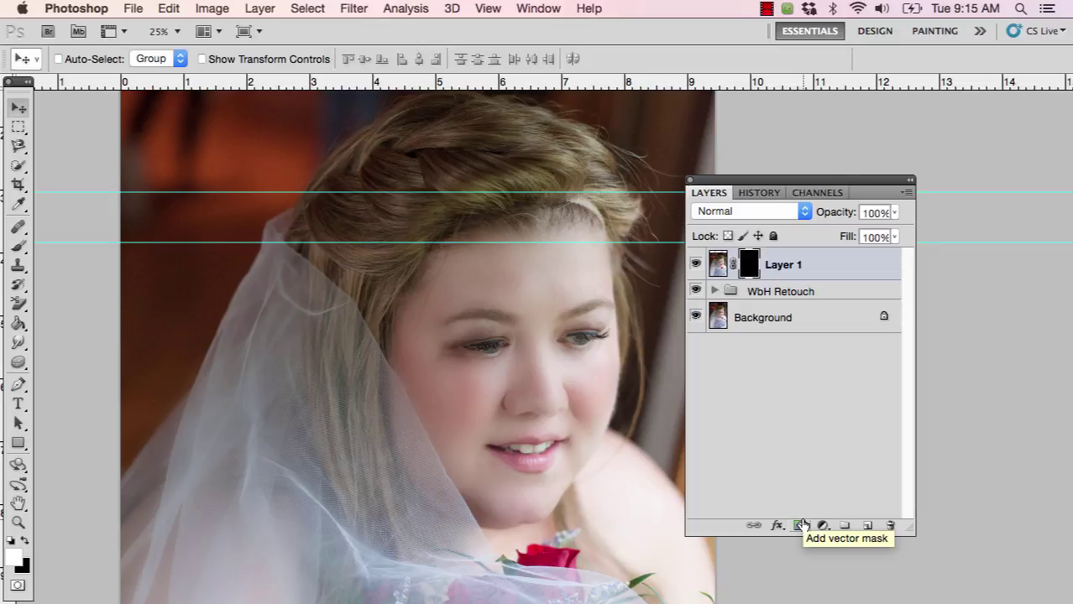
key(b)
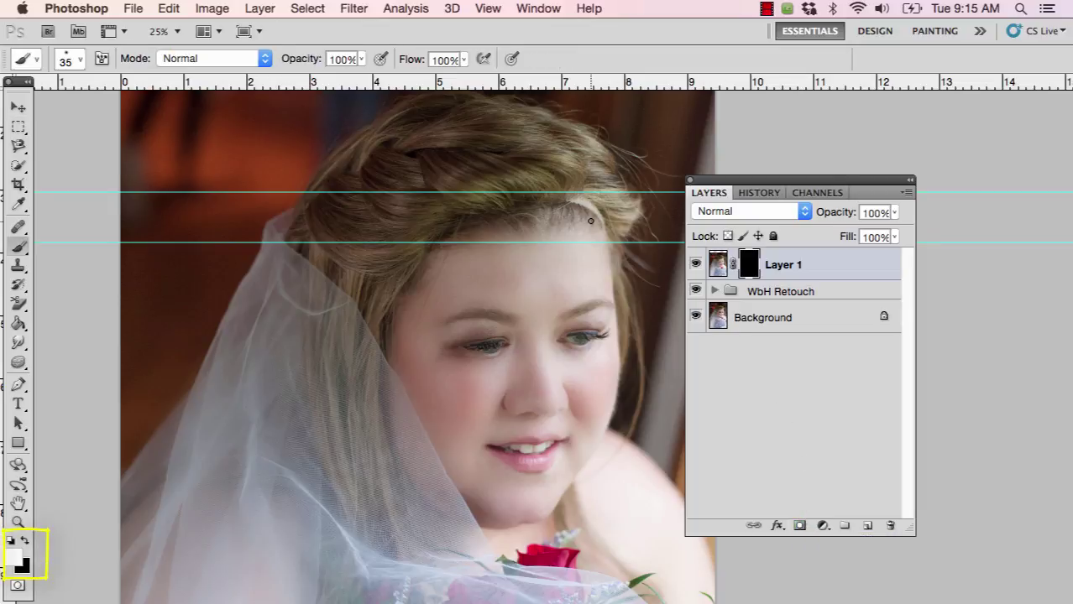
Enlarge the brush and paint white on the mask over the crown and down the hair's left edge
key(bracketright)
key(bracketright)
key(bracketright)
key(bracketright)
key(bracketright)
key(bracketright)
key(bracketright)
key(bracketright)
key(bracketright)
key(bracketright)
key(bracketright)
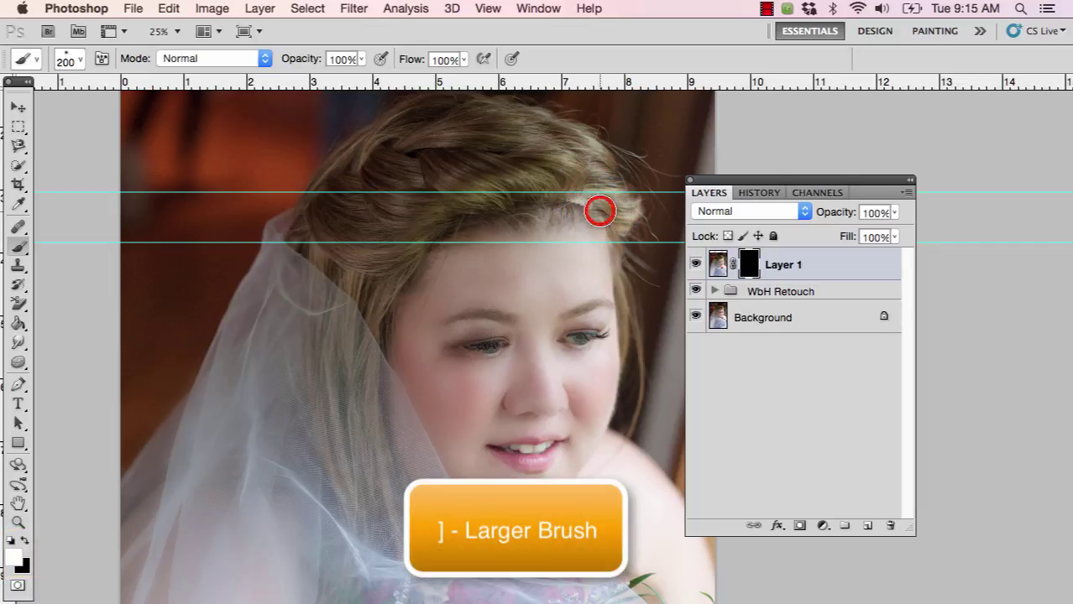
drag(597, 208, 607, 208)
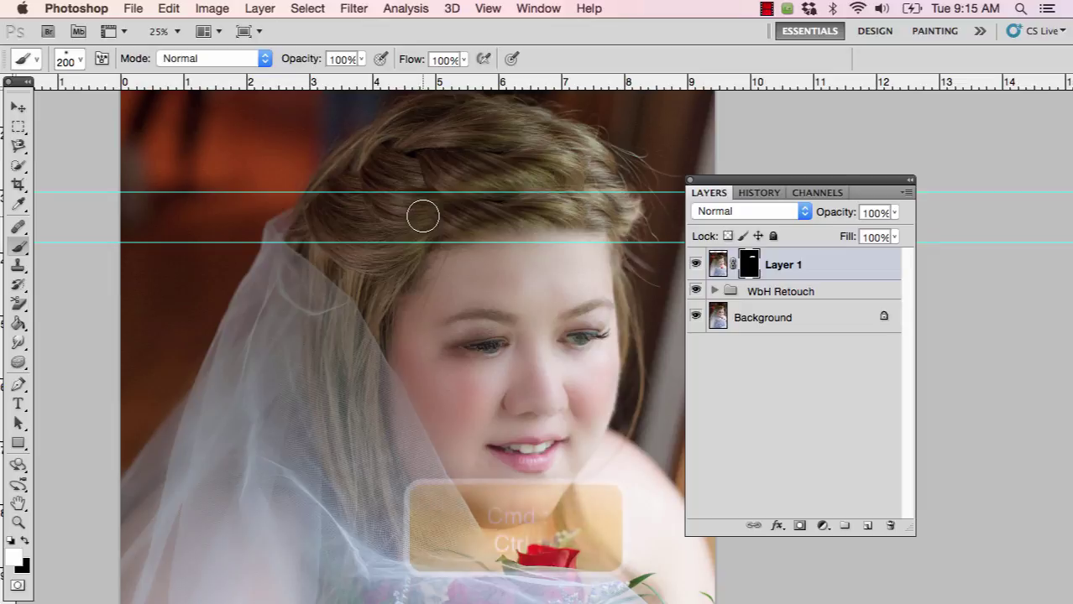
key(super+semicolon)
mouse_move(471, 203)
mouse_down()
mouse_move(412, 222)
mouse_move(382, 251)
mouse_up()
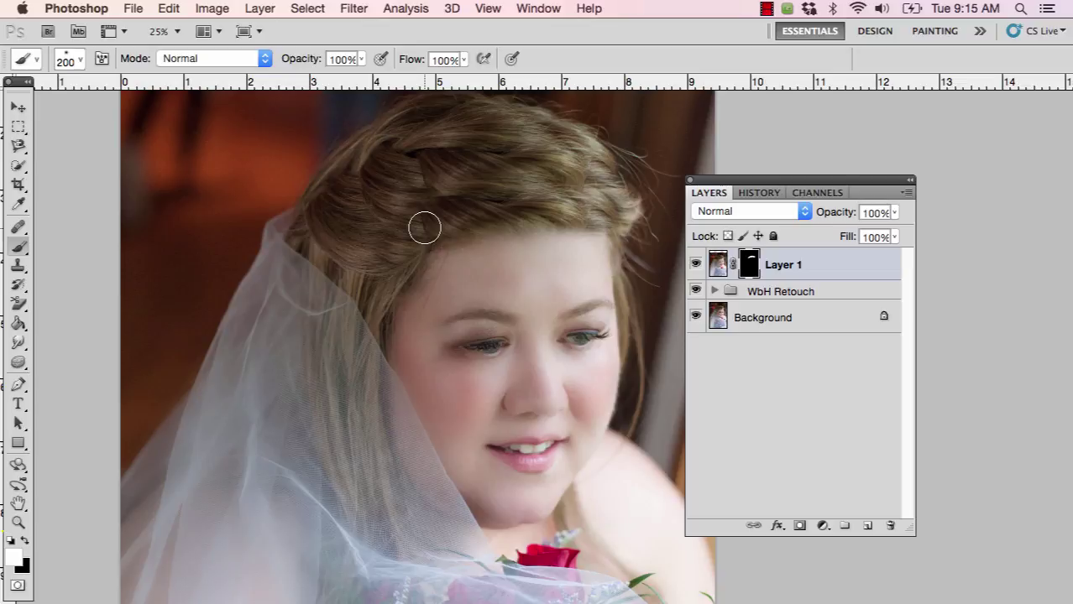
Paint black on the mask to hide part of the shifted hair, then hide Layer 1 to compare
key(x)
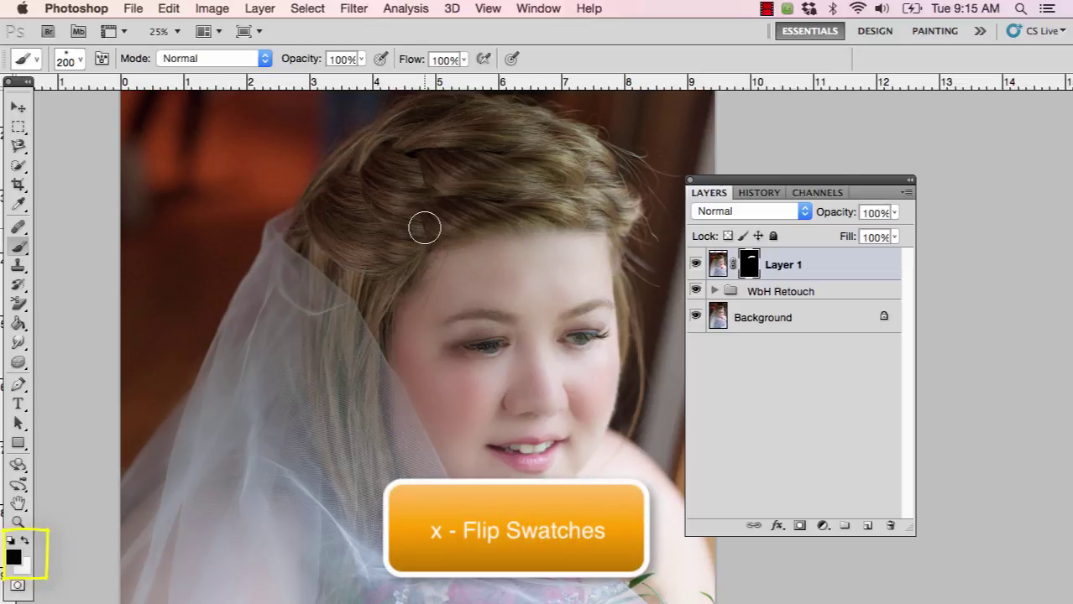
click(424, 225)
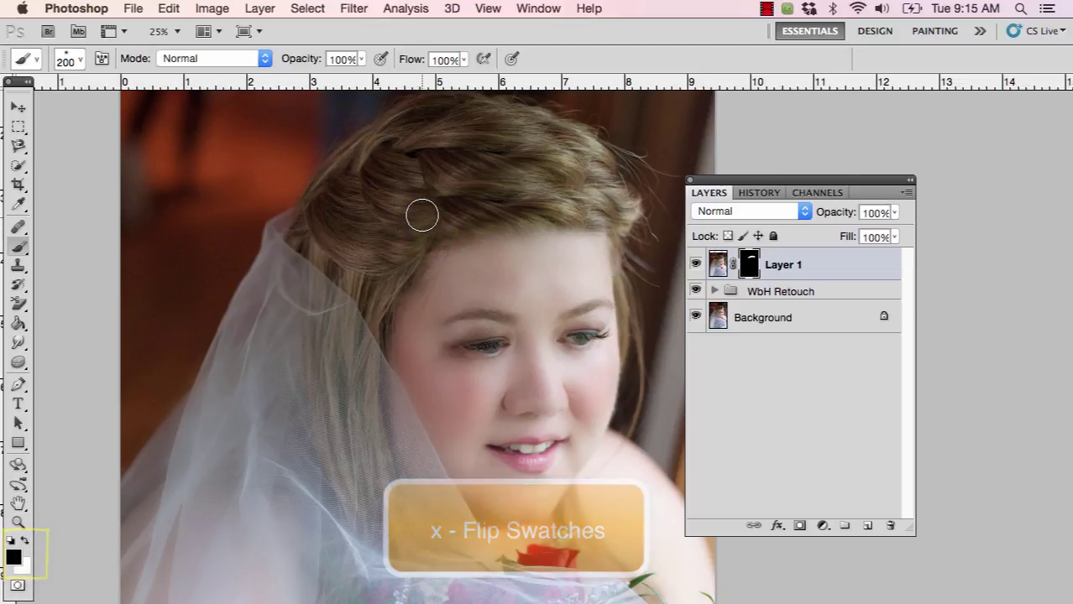
click(695, 265)
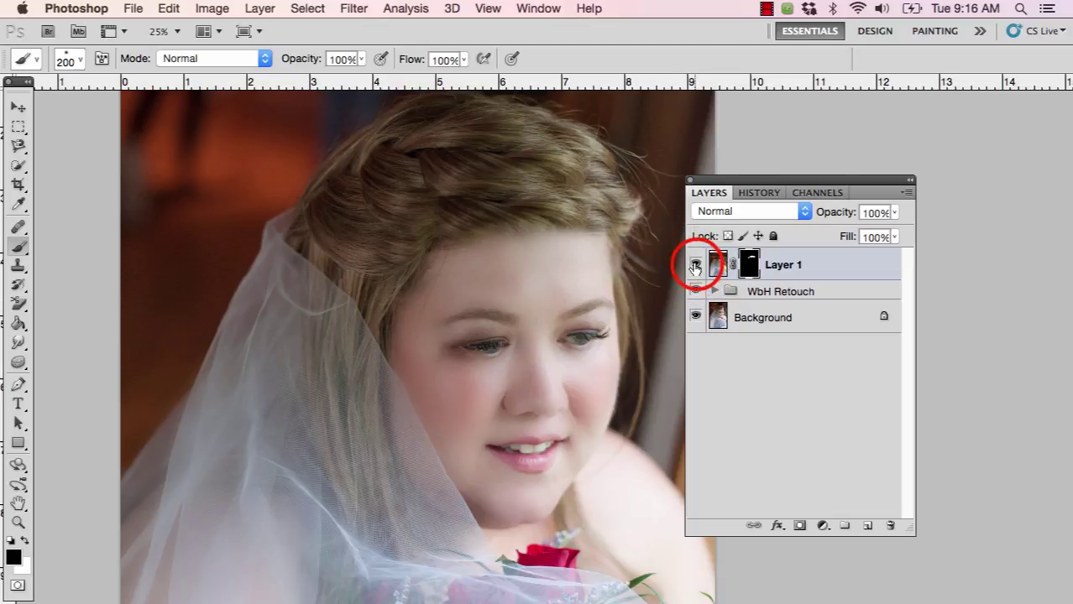
Show Layer 1, touch up the hair mask, zoom out, and toggle Layer 1 to compare with the original
click(696, 266)
click(390, 250)
click(395, 259)
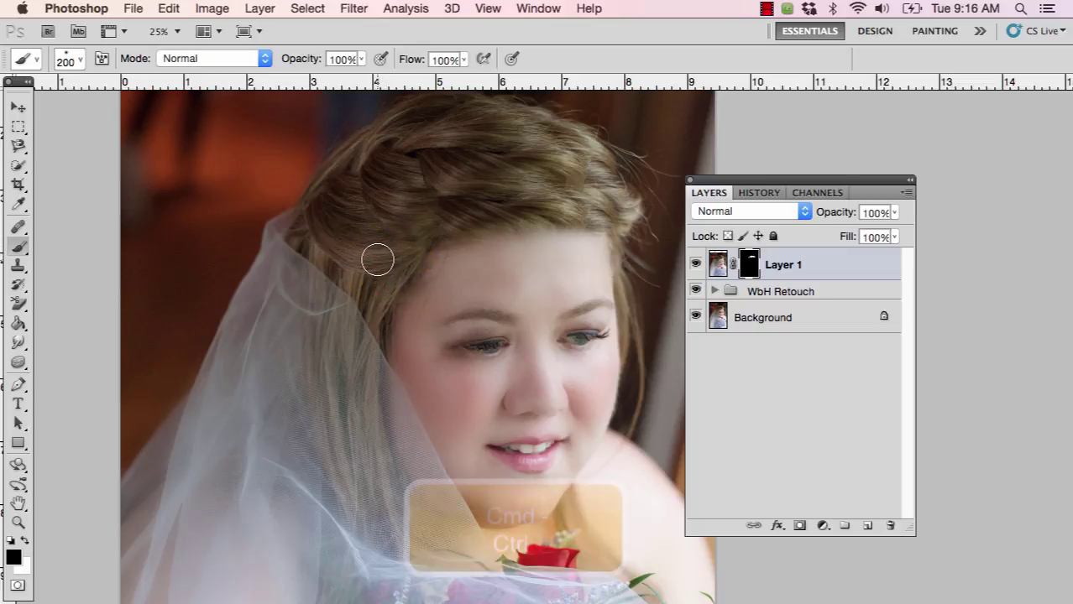
key(super+minus)
key(super+minus)
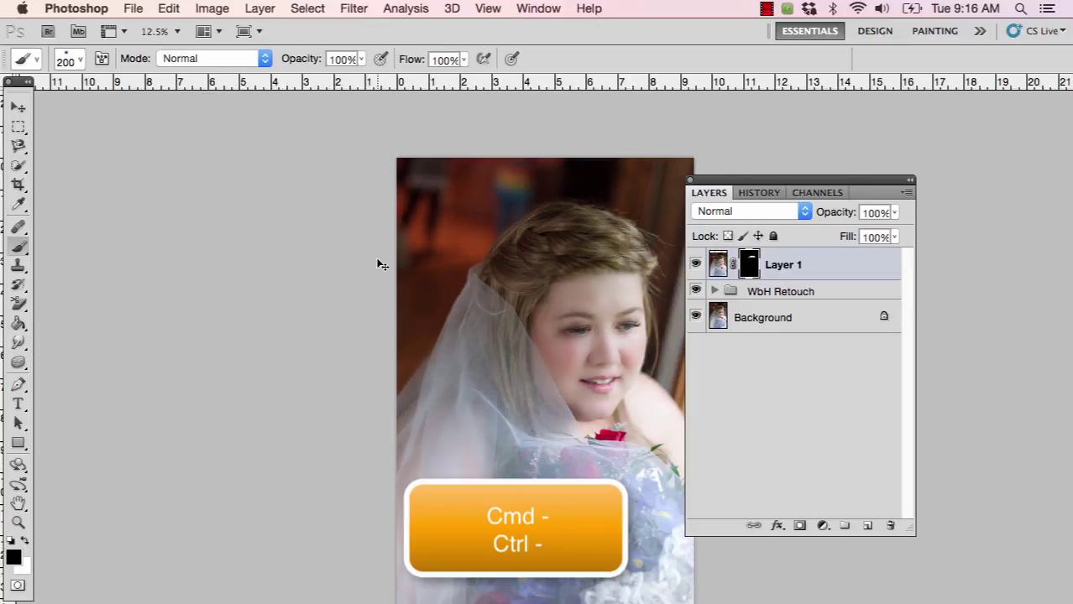
click(695, 265)
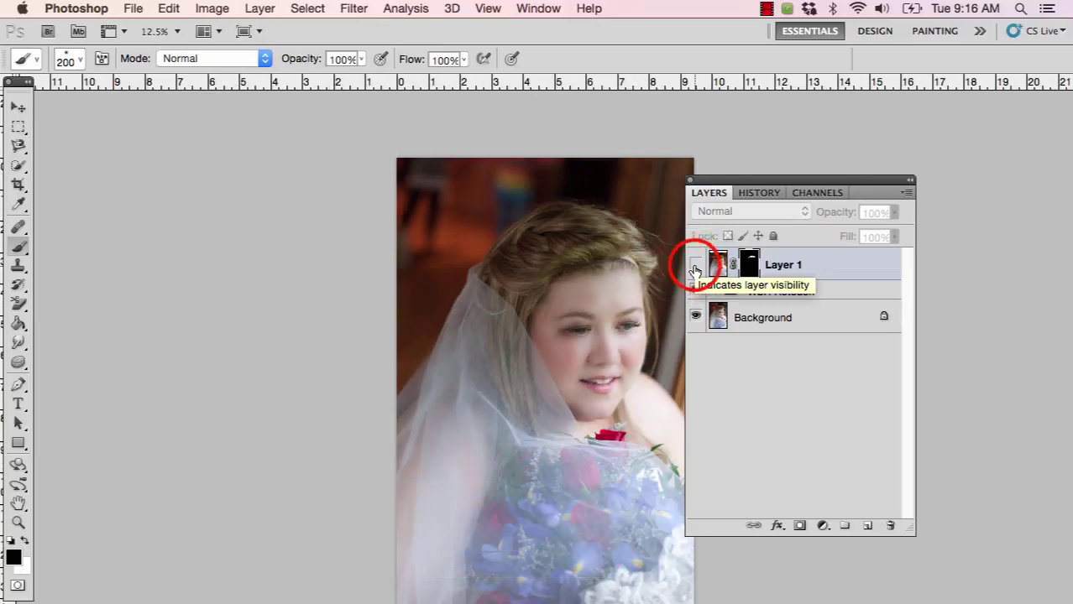
click(695, 265)
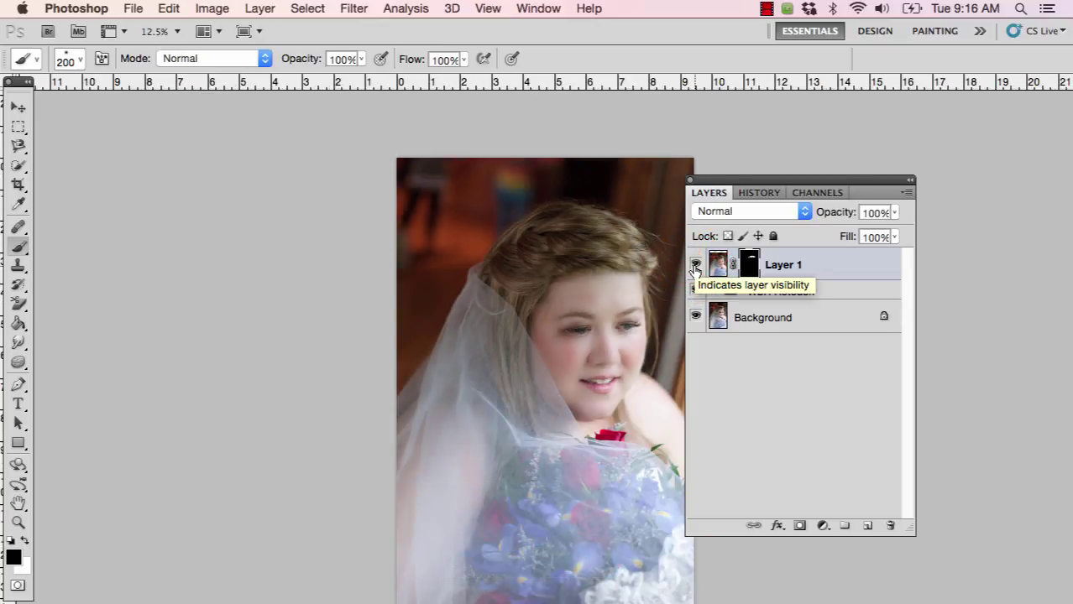